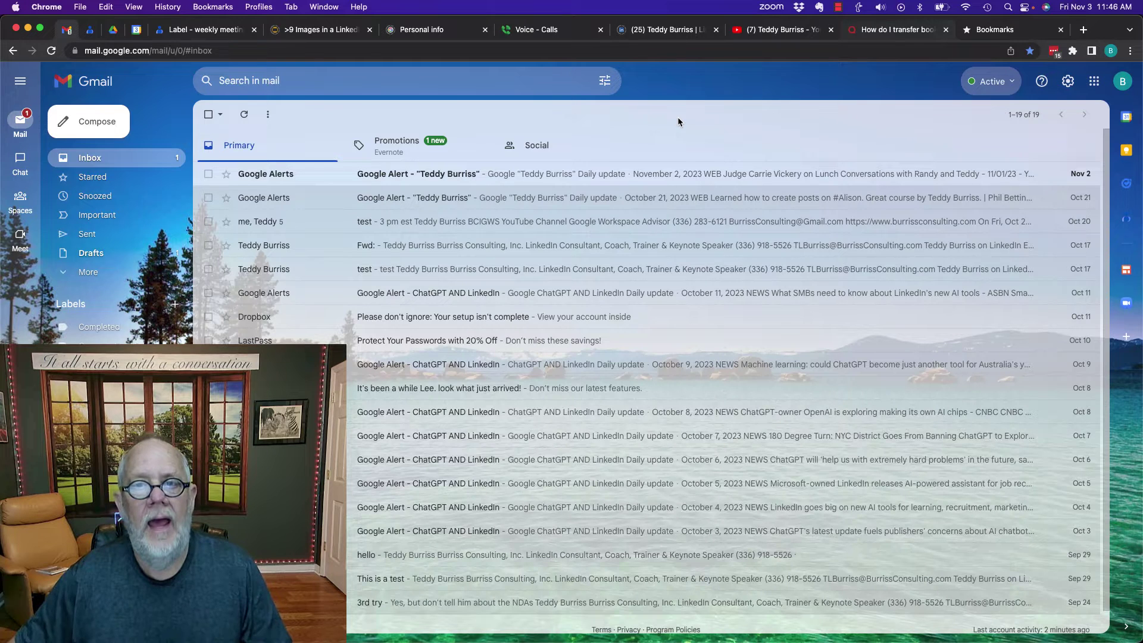
{"action": "left_click", "coordinate": [92, 121]}
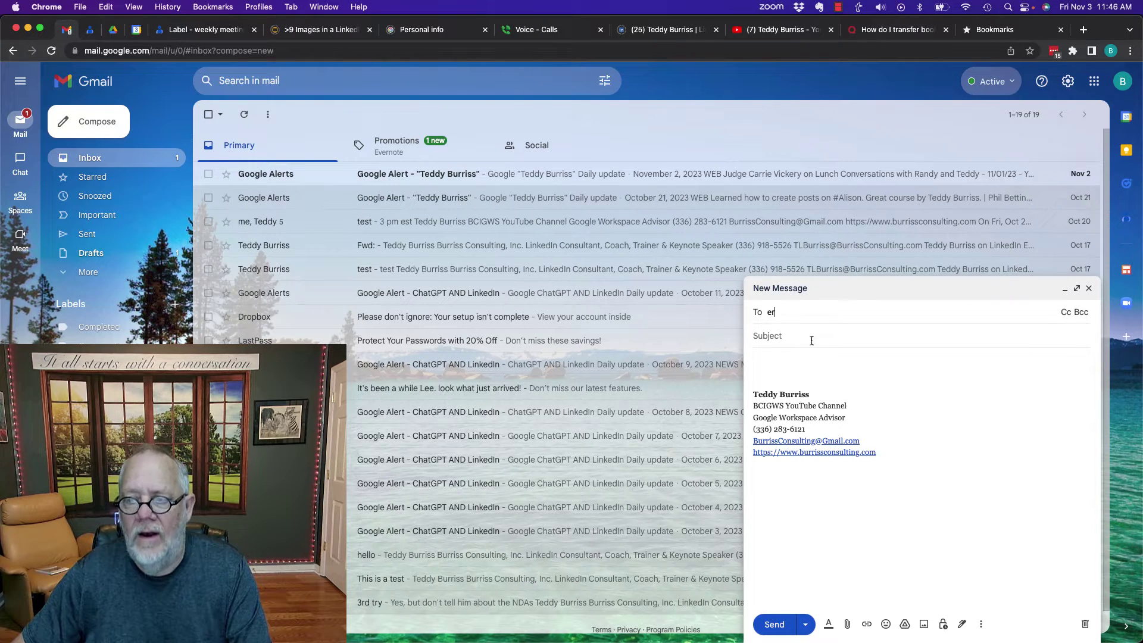
{"action": "left_click", "coordinate": [813, 335]}
{"action": "type", "text": "The Expert Team - BCIGWS (bci2022testing@) e"}
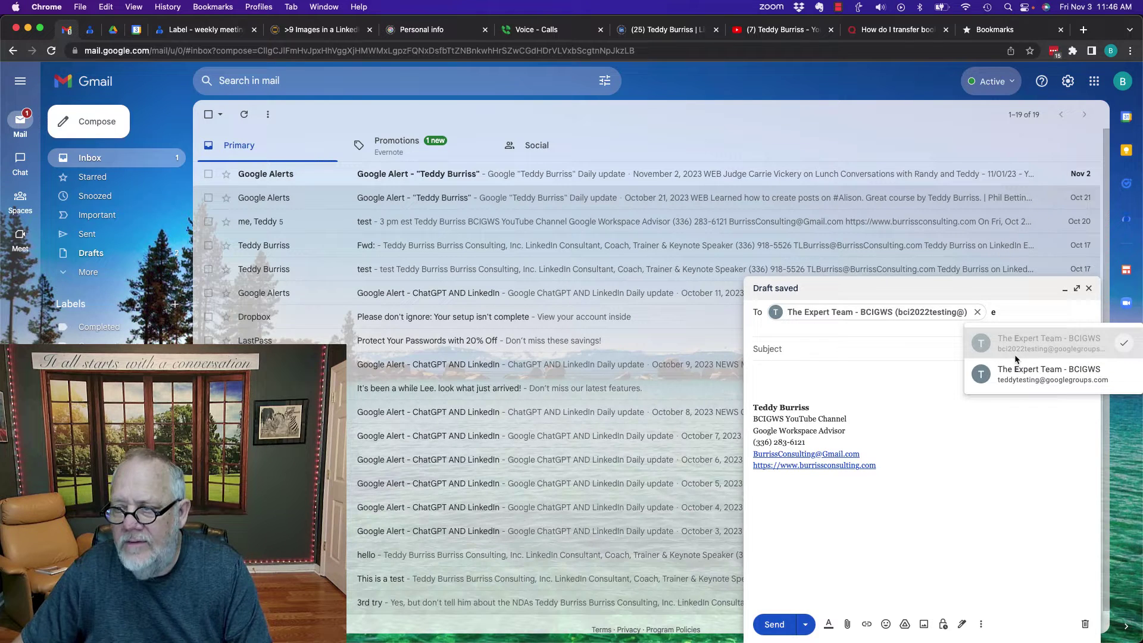
{"action": "type", "text": "a"}
{"action": "left_click", "coordinate": [1032, 343]}
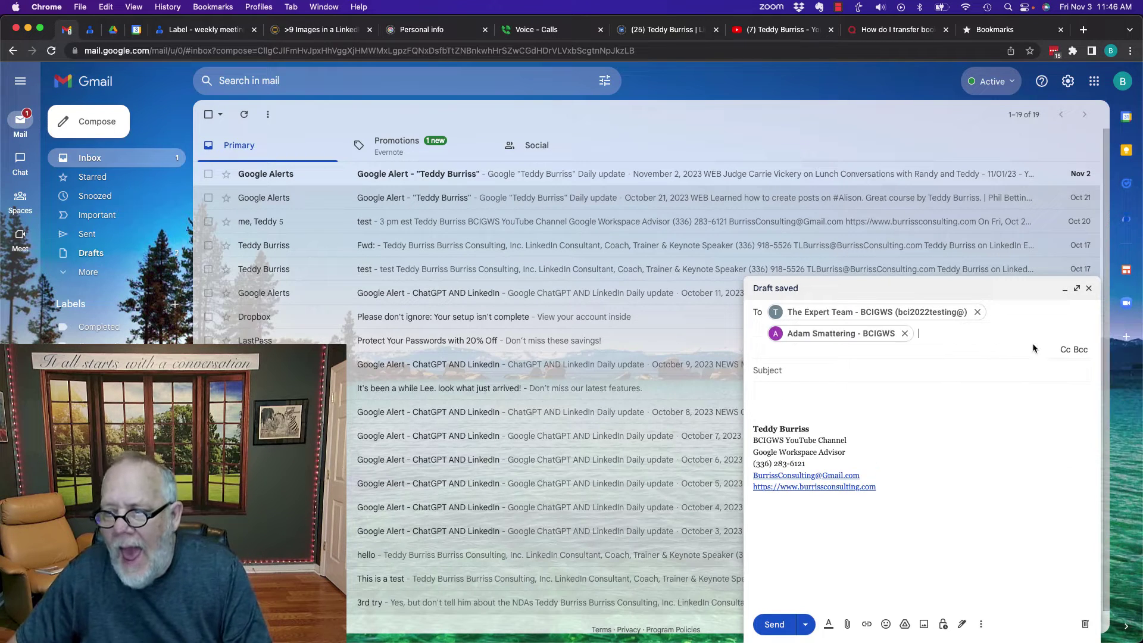
{"action": "type", "text": "ted"}
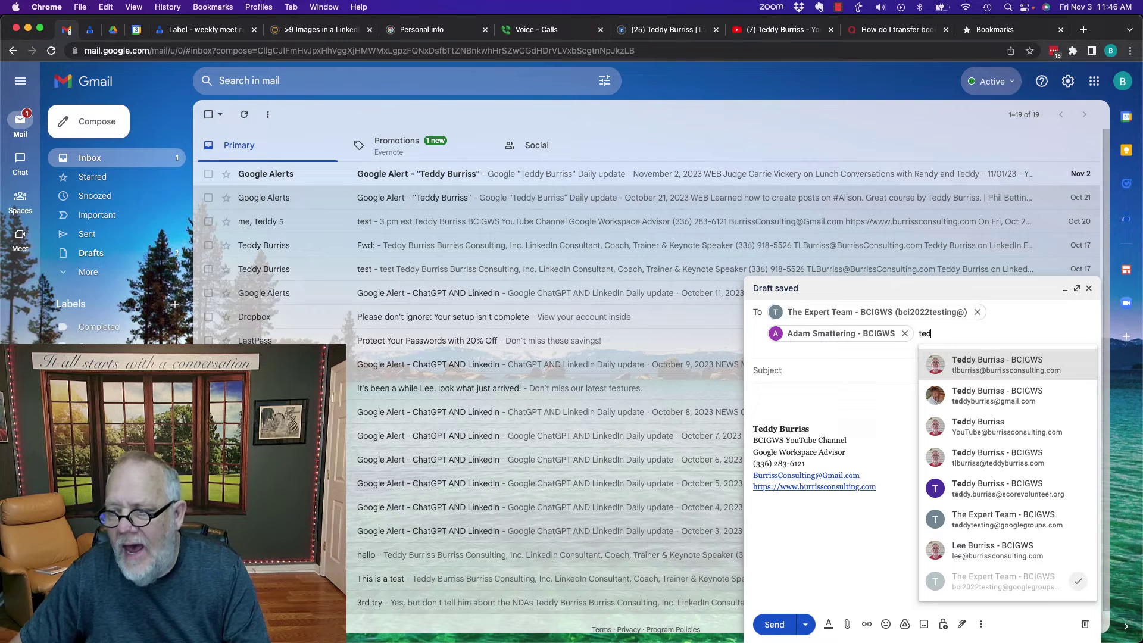
{"action": "left_click", "coordinate": [974, 348]}
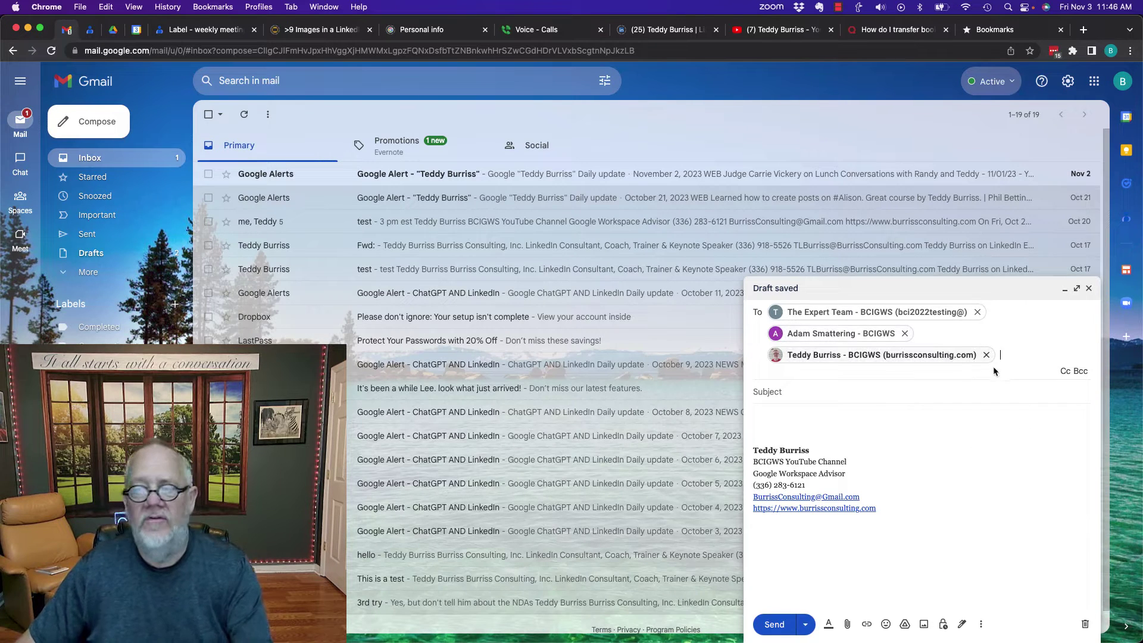
- Remove Teddy Burriss, The Expert Team and Adam Smattering, leaving the To field empty
{"action": "left_click", "coordinate": [986, 357]}
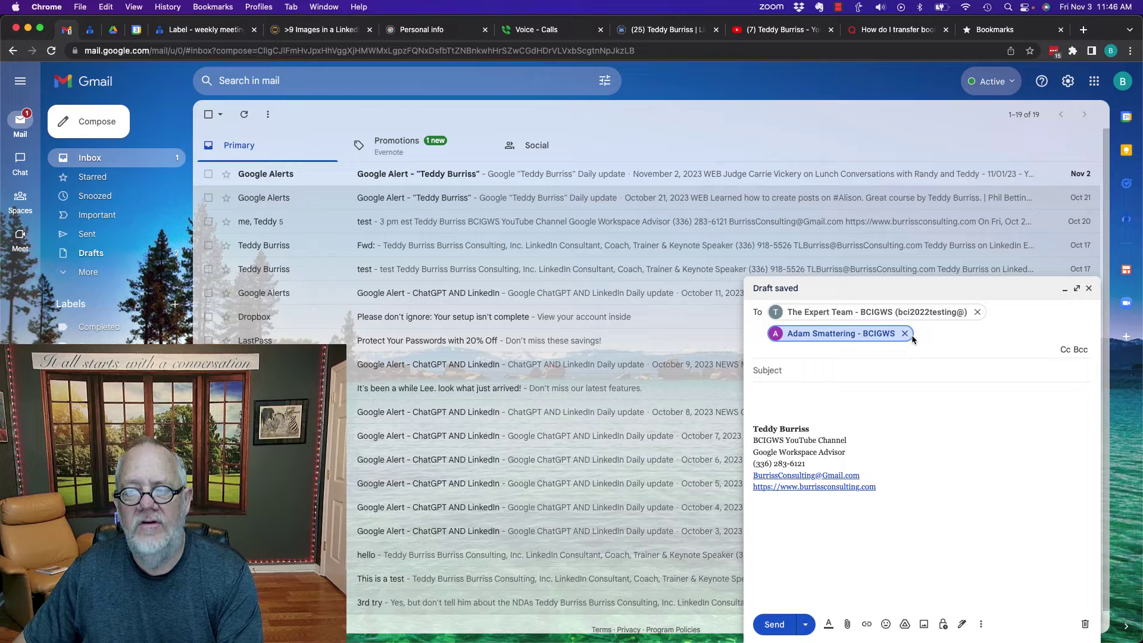
{"action": "left_click", "coordinate": [978, 312]}
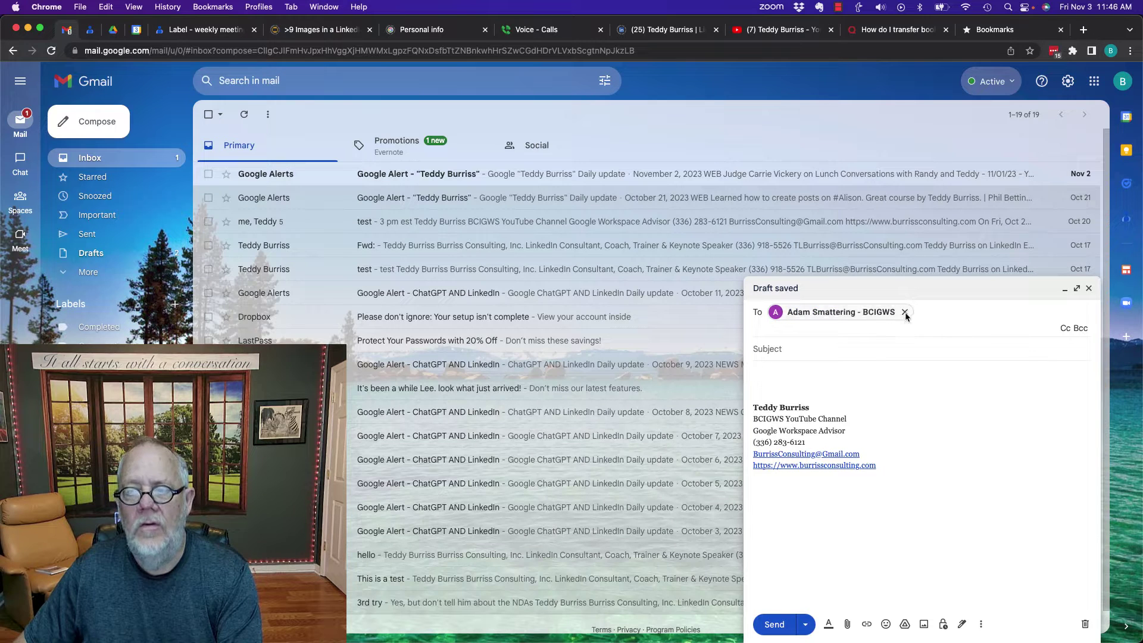
{"action": "left_click", "coordinate": [905, 313]}
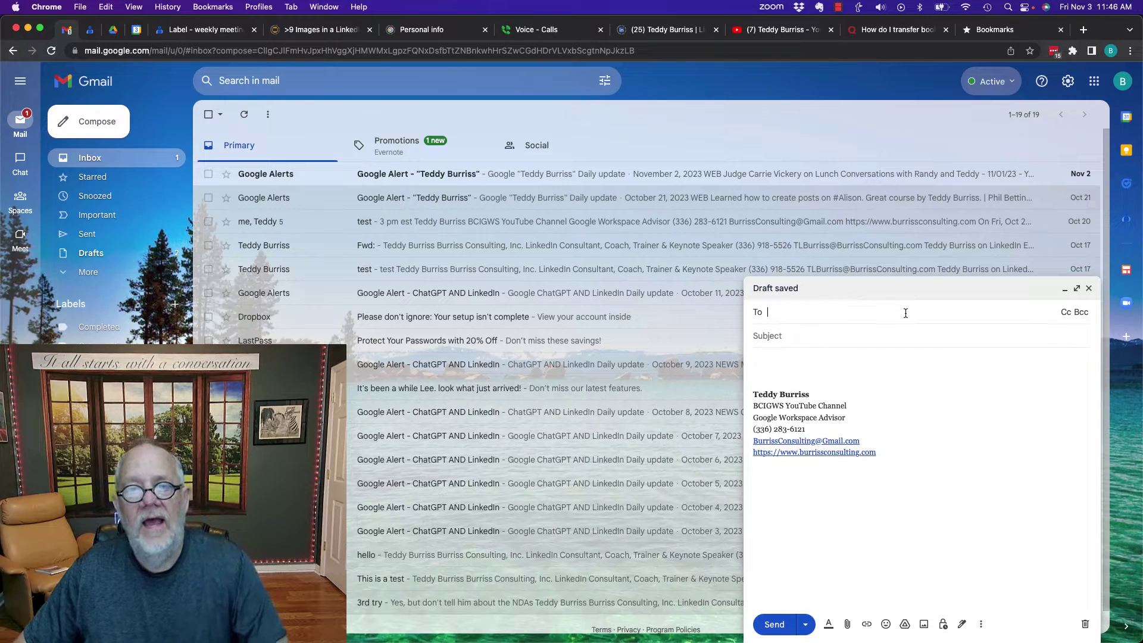
- Insert all four 'weekly meeting' contacts as recipients, then remove Adam Smattering
{"action": "left_click", "coordinate": [757, 314]}
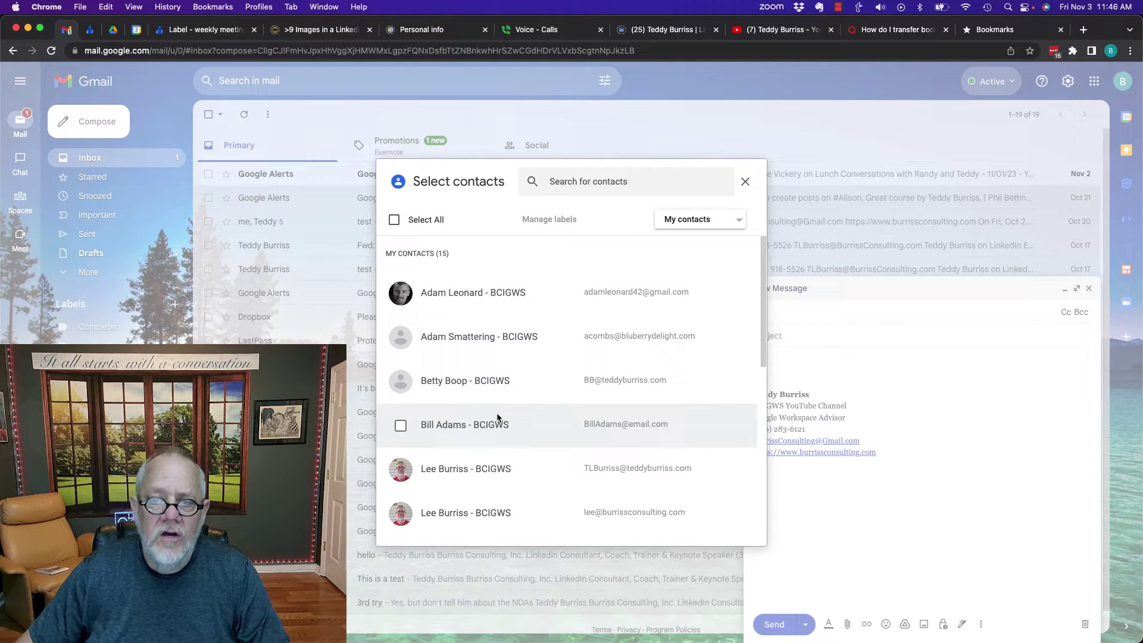
{"action": "scroll", "coordinate": [497, 421], "scroll_direction": "down", "scroll_amount": 5}
{"action": "scroll", "coordinate": [497, 421], "scroll_direction": "down", "scroll_amount": 5}
{"action": "scroll", "coordinate": [467, 484], "scroll_direction": "up", "scroll_amount": 2}
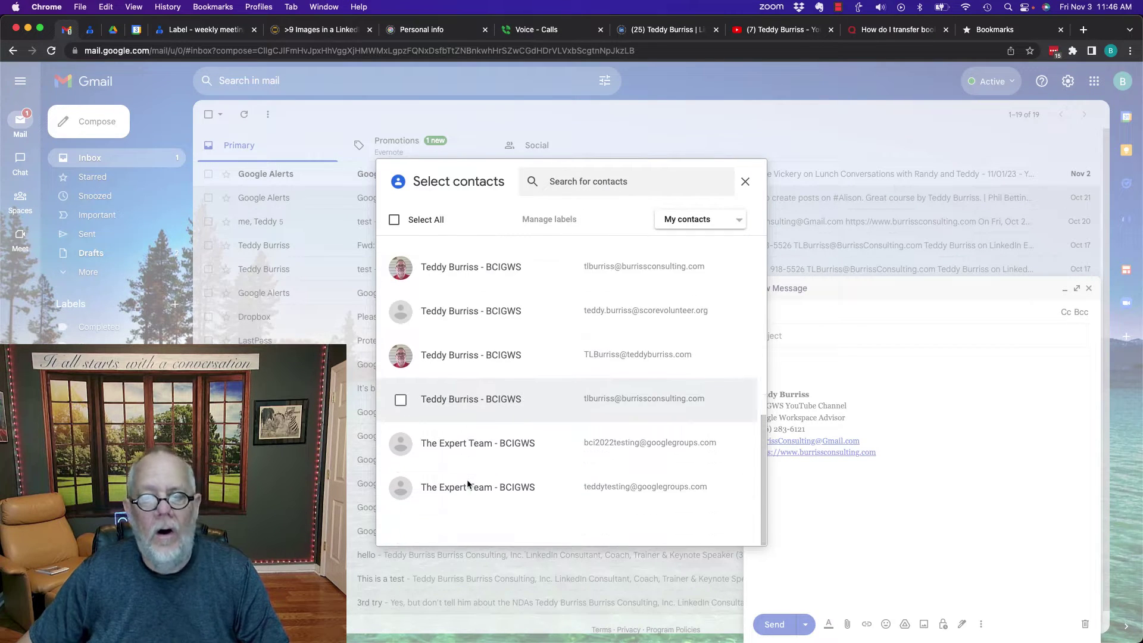
{"action": "scroll", "coordinate": [466, 480], "scroll_direction": "up", "scroll_amount": 8}
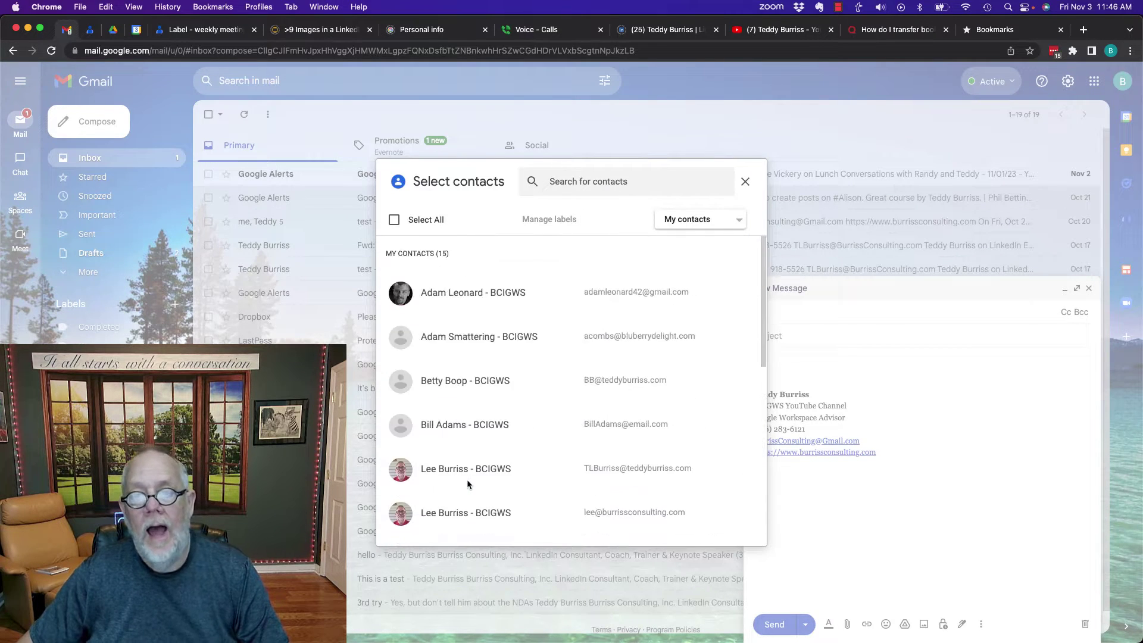
{"action": "left_click", "coordinate": [727, 222]}
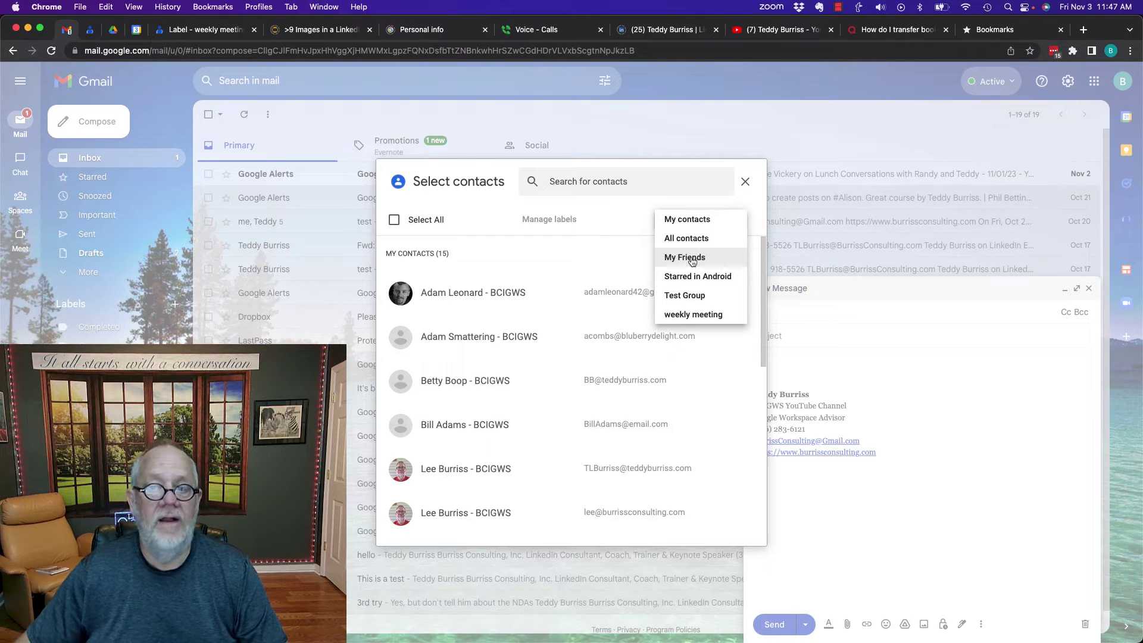
{"action": "left_click", "coordinate": [703, 320]}
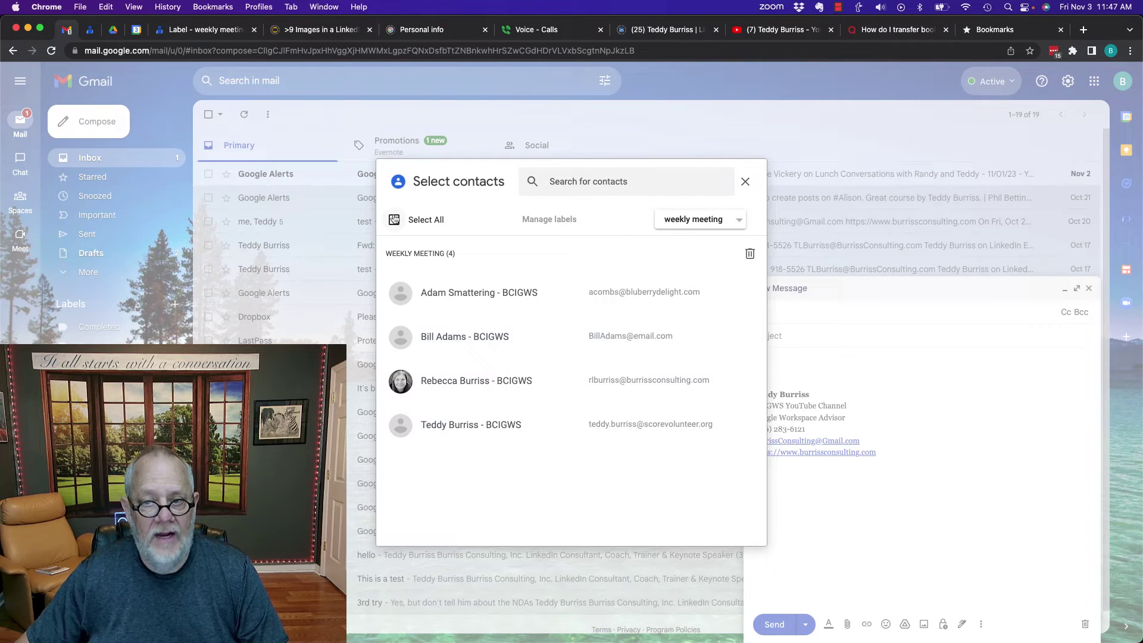
{"action": "left_click", "coordinate": [394, 221]}
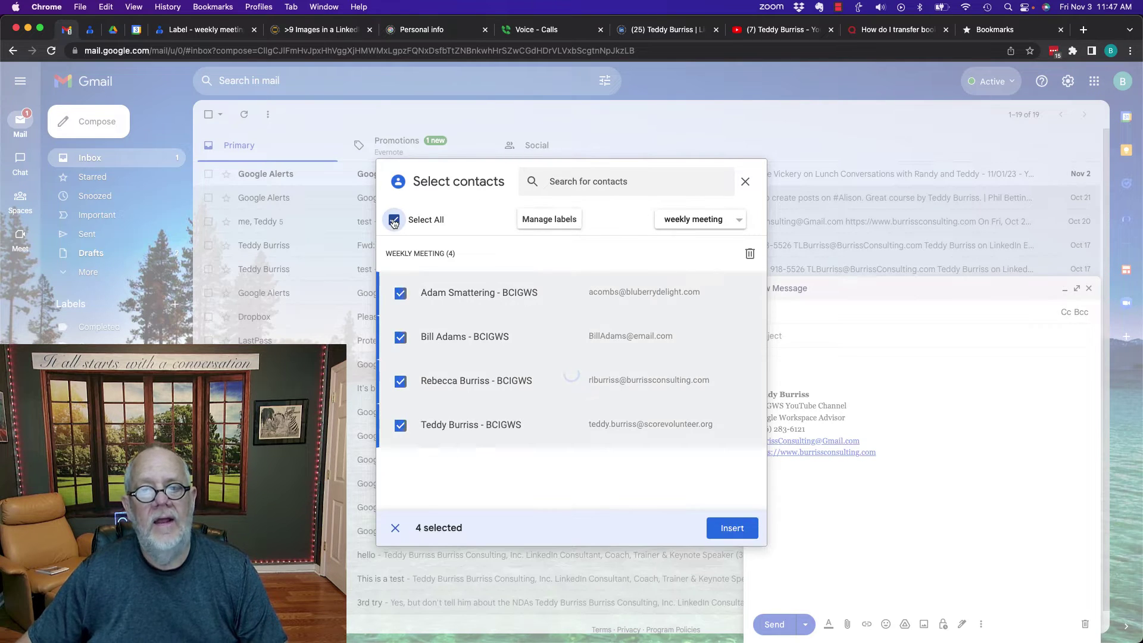
{"action": "left_click", "coordinate": [732, 528]}
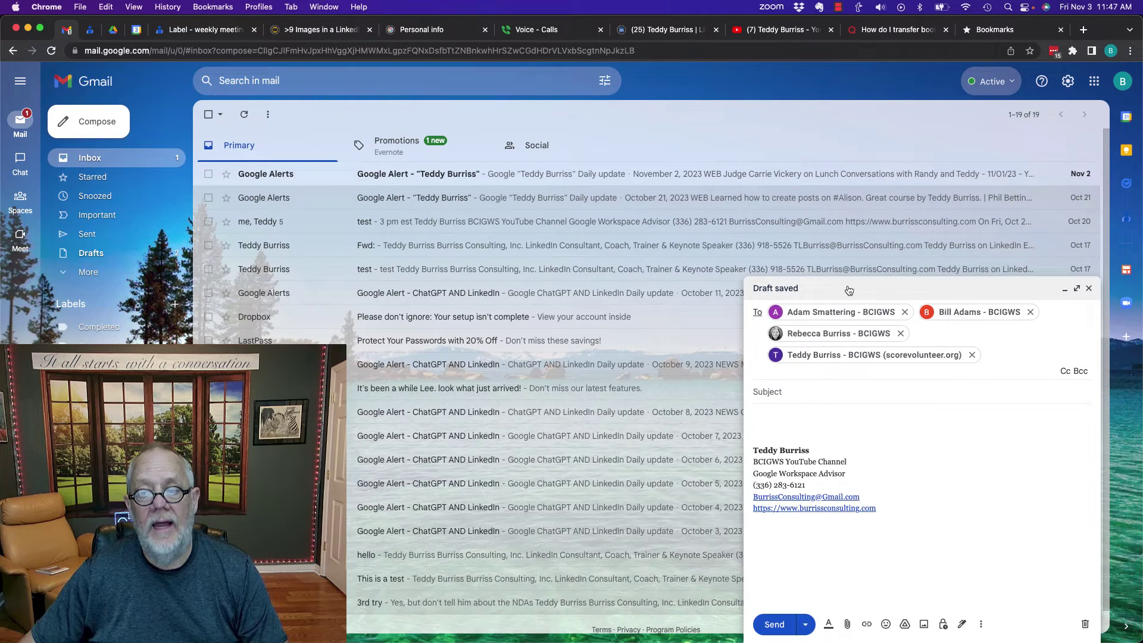
{"action": "left_click", "coordinate": [903, 312]}
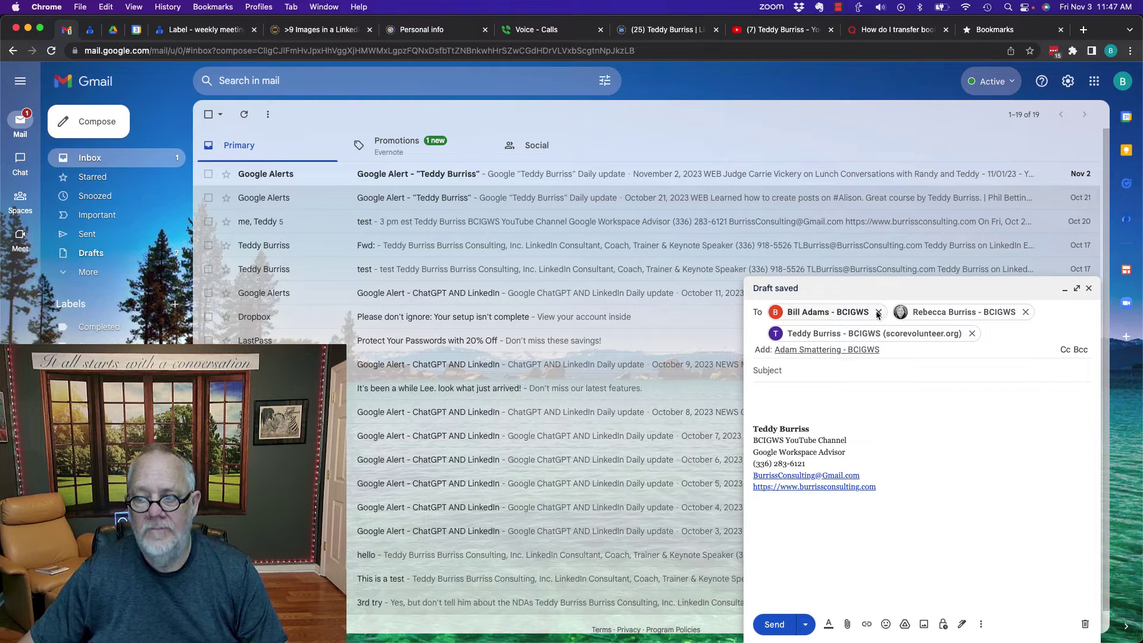
{"action": "left_click", "coordinate": [878, 312]}
{"action": "left_click", "coordinate": [901, 311]}
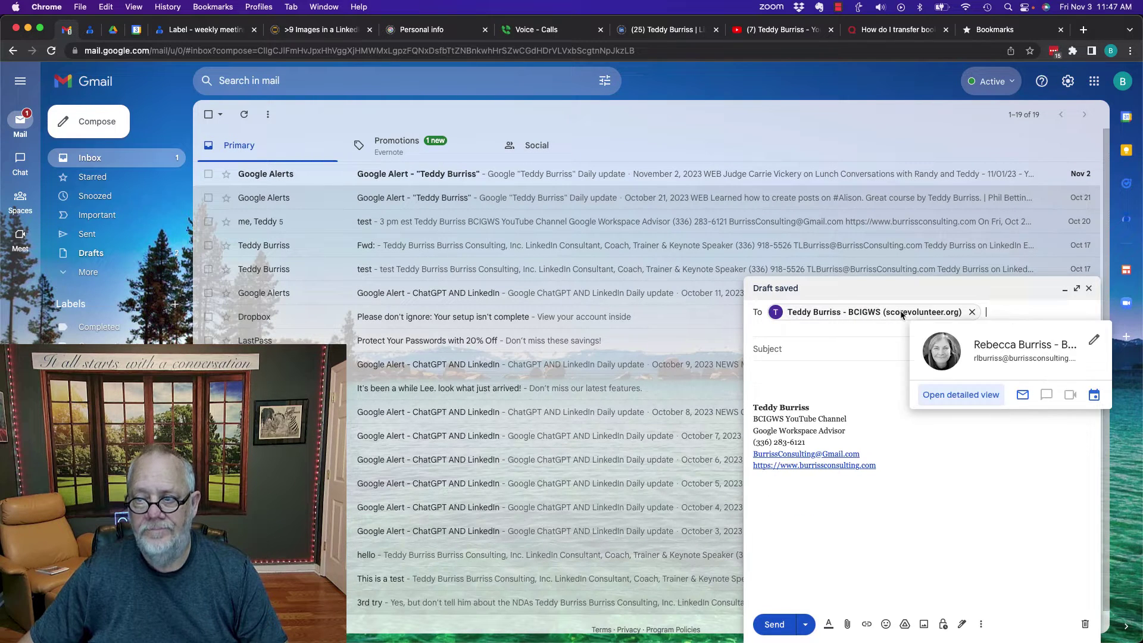
{"action": "left_click", "coordinate": [971, 312]}
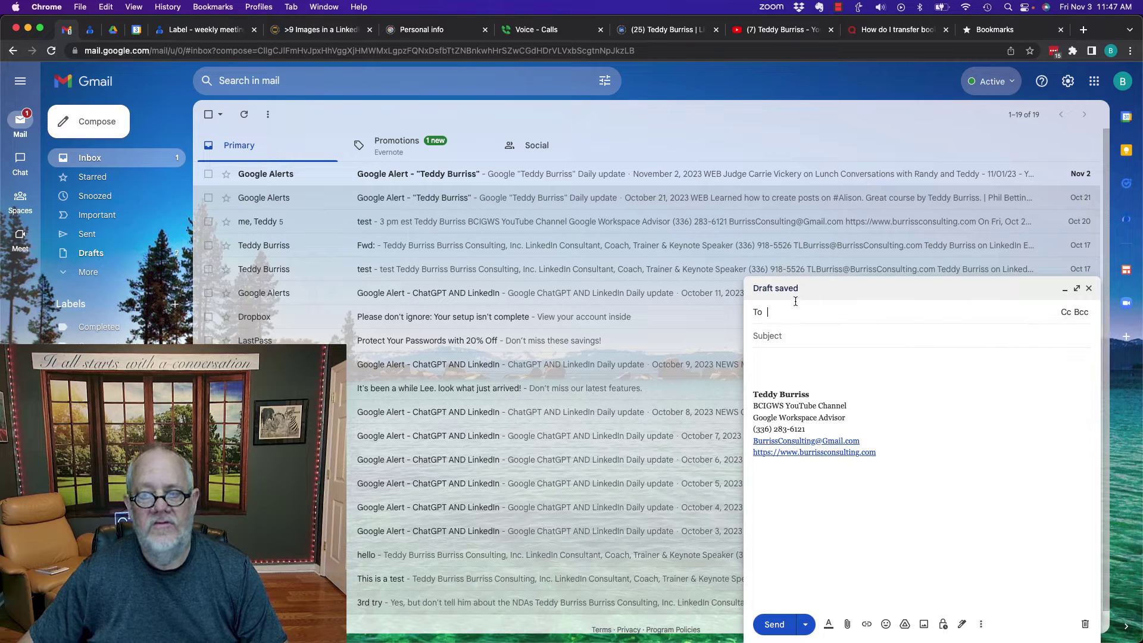
- Insert every contact from the My Friends group as recipients
{"action": "left_click", "coordinate": [758, 313]}
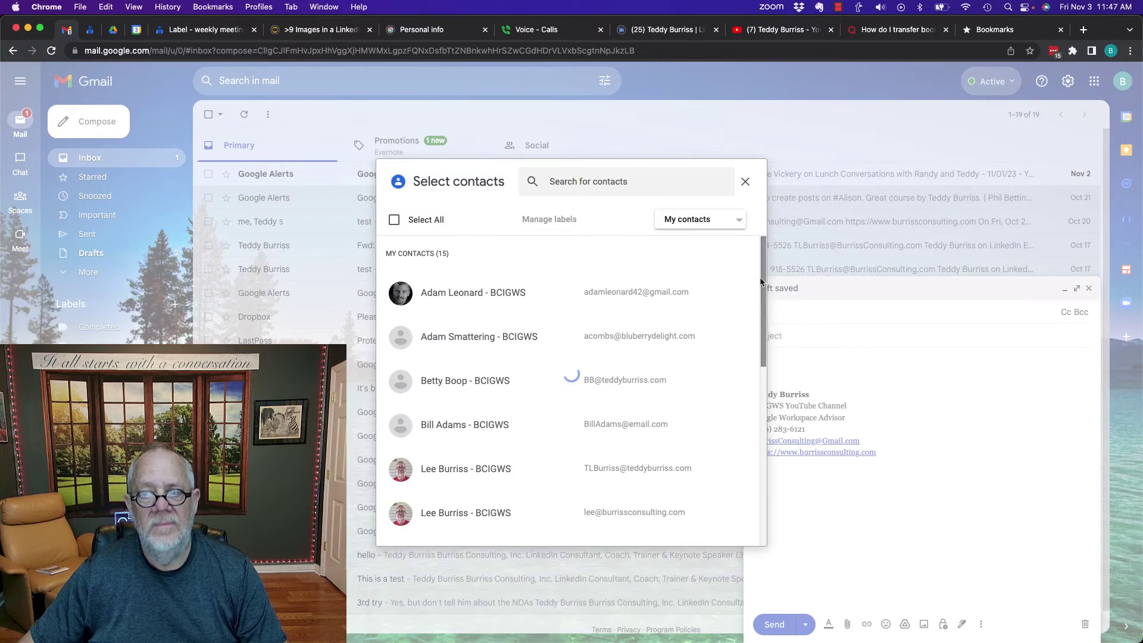
{"action": "left_click", "coordinate": [729, 227]}
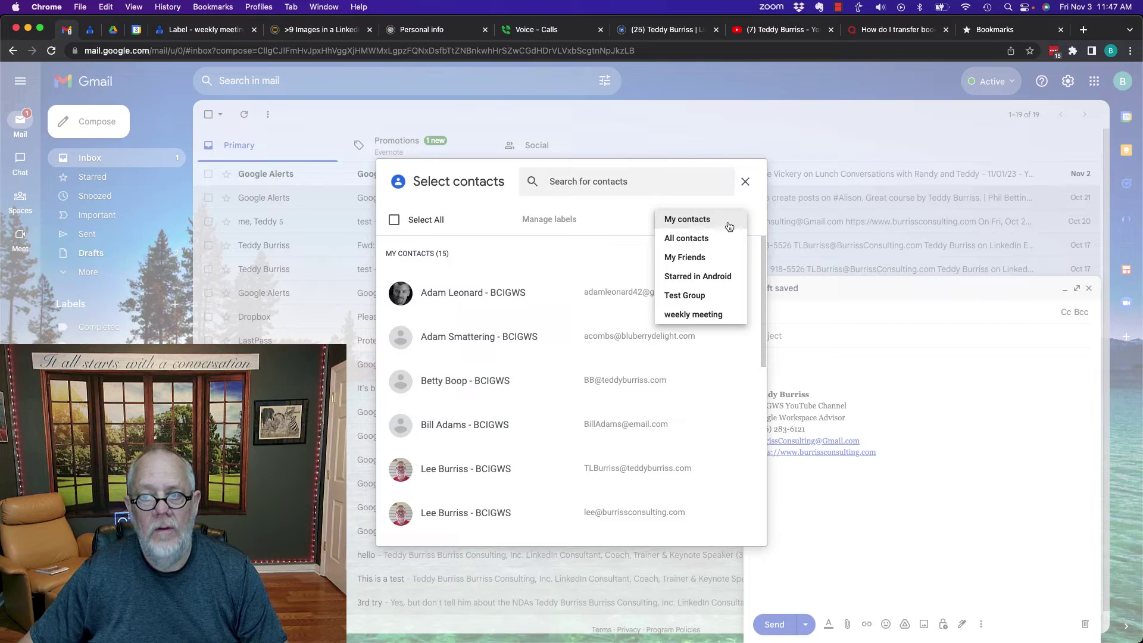
{"action": "left_click", "coordinate": [698, 259]}
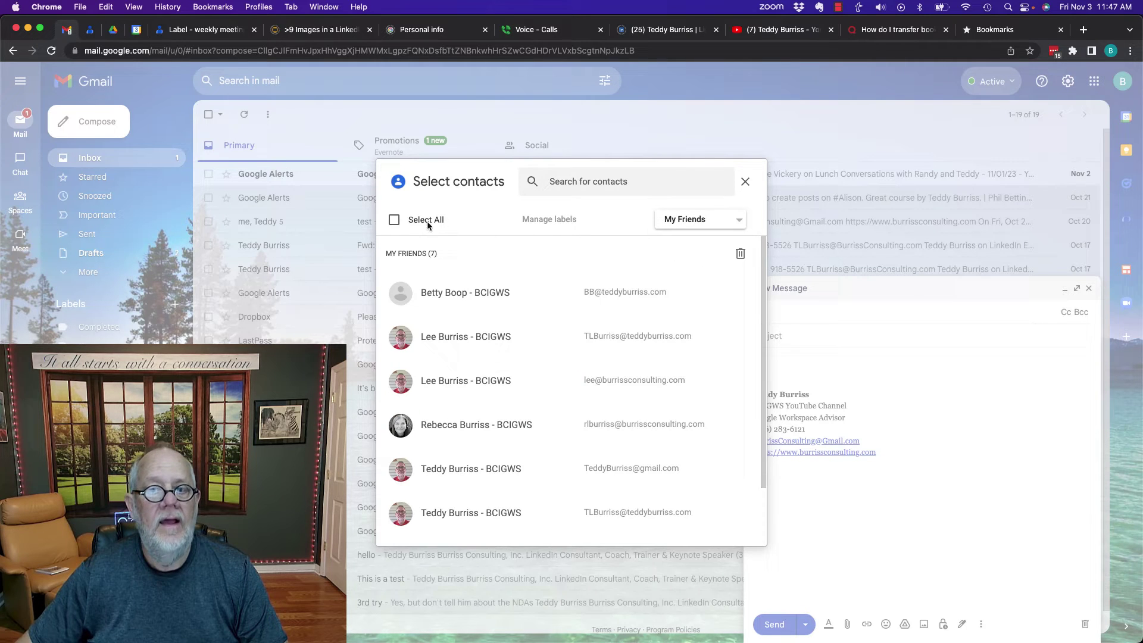
{"action": "left_click", "coordinate": [396, 221]}
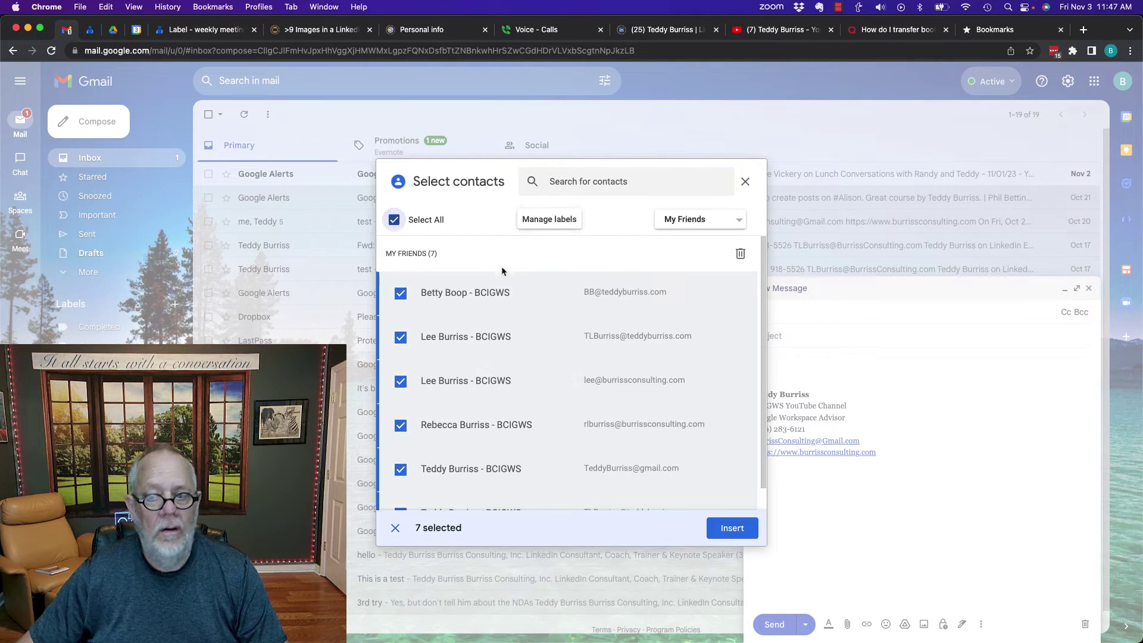
{"action": "left_click", "coordinate": [732, 528]}
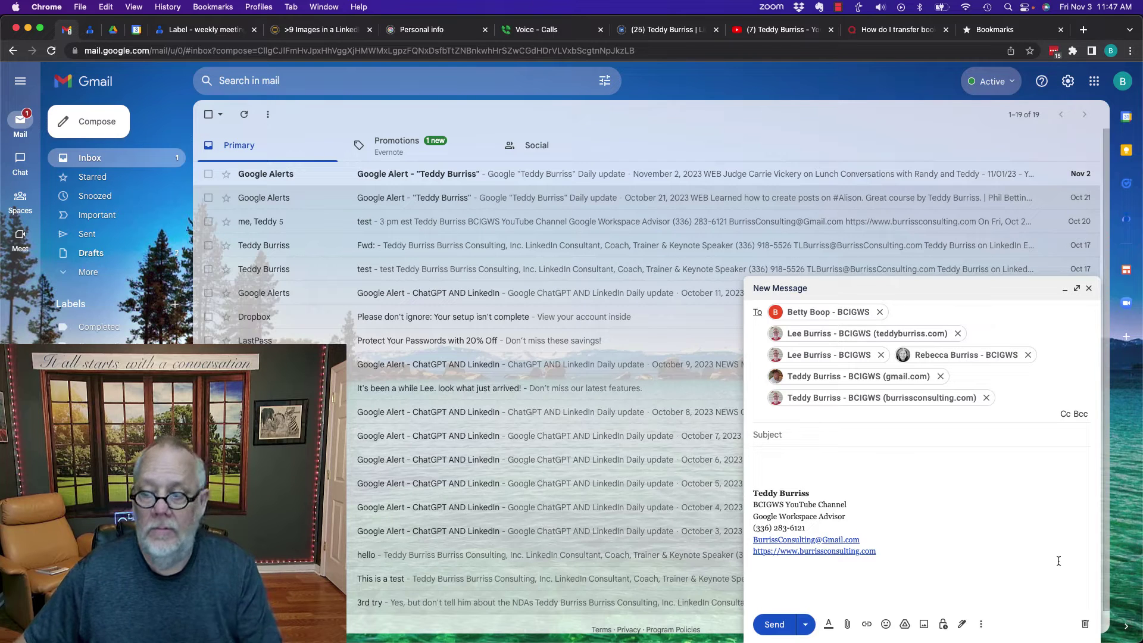
- Discard the draft and open Google Contacts showing all contacts
{"action": "left_click", "coordinate": [1086, 625]}
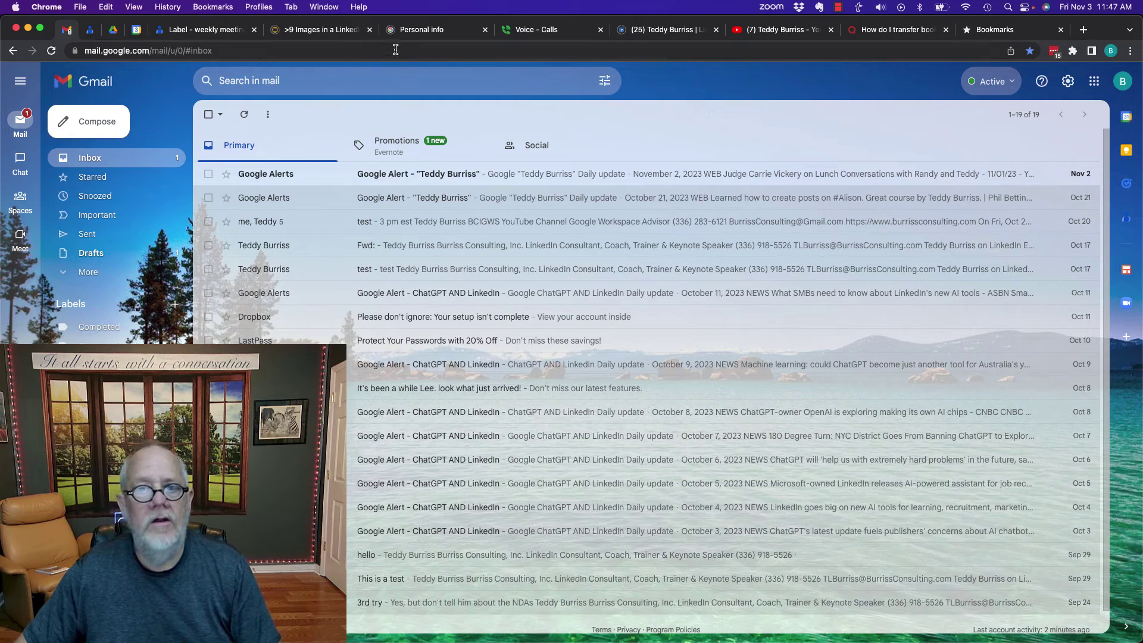
{"action": "left_click", "coordinate": [1096, 82]}
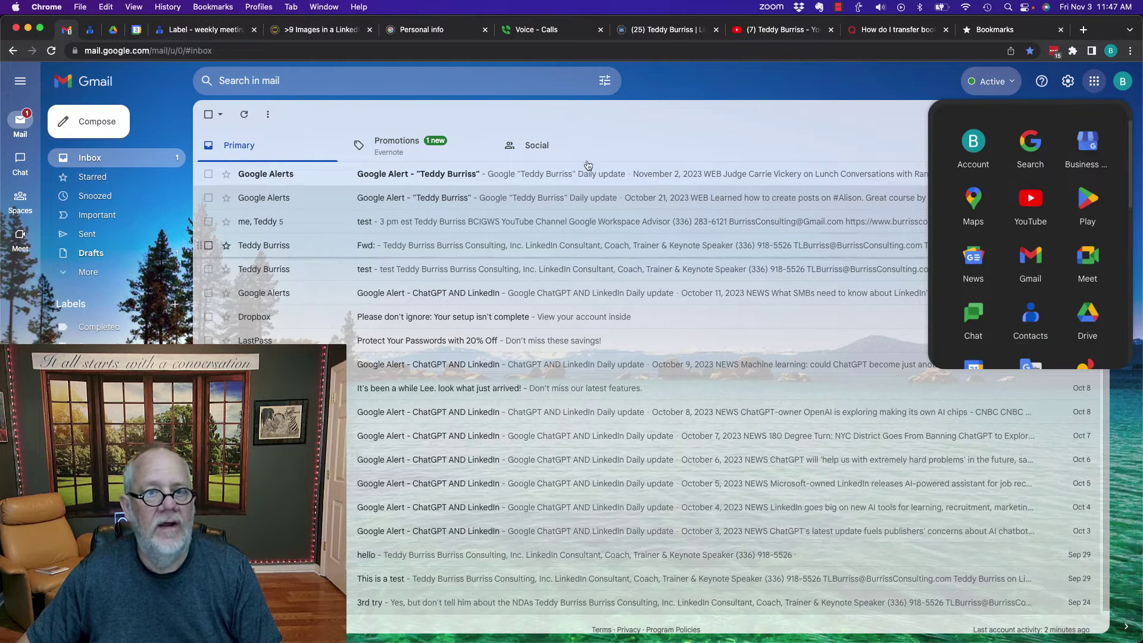
{"action": "left_click", "coordinate": [197, 31]}
{"action": "left_click", "coordinate": [59, 165]}
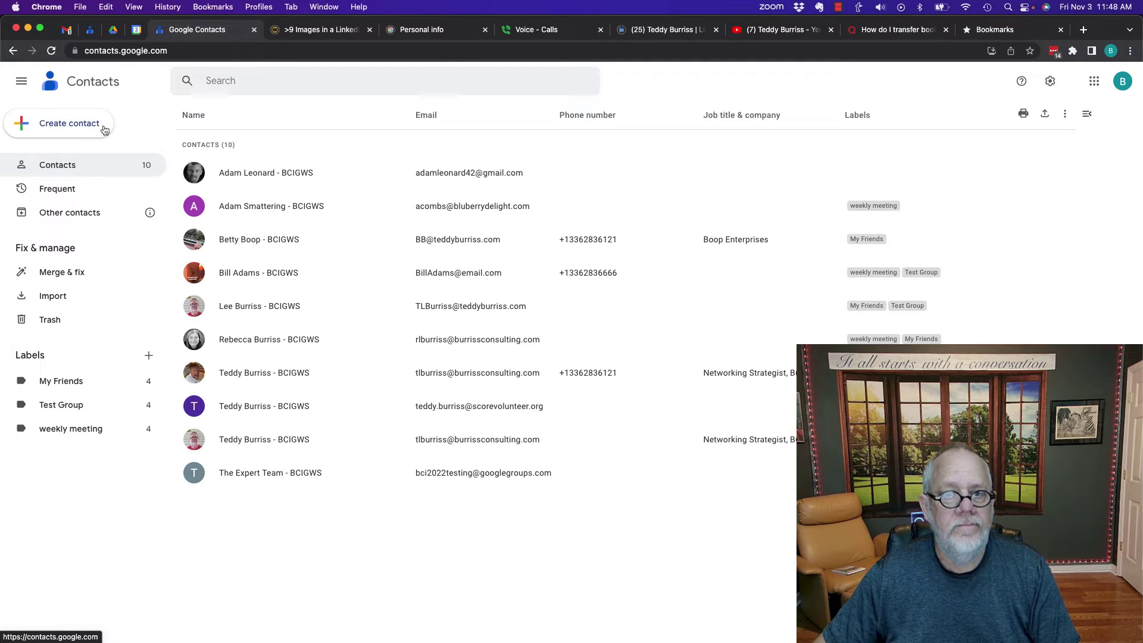
{"action": "mouse_move", "coordinate": [259, 306]}
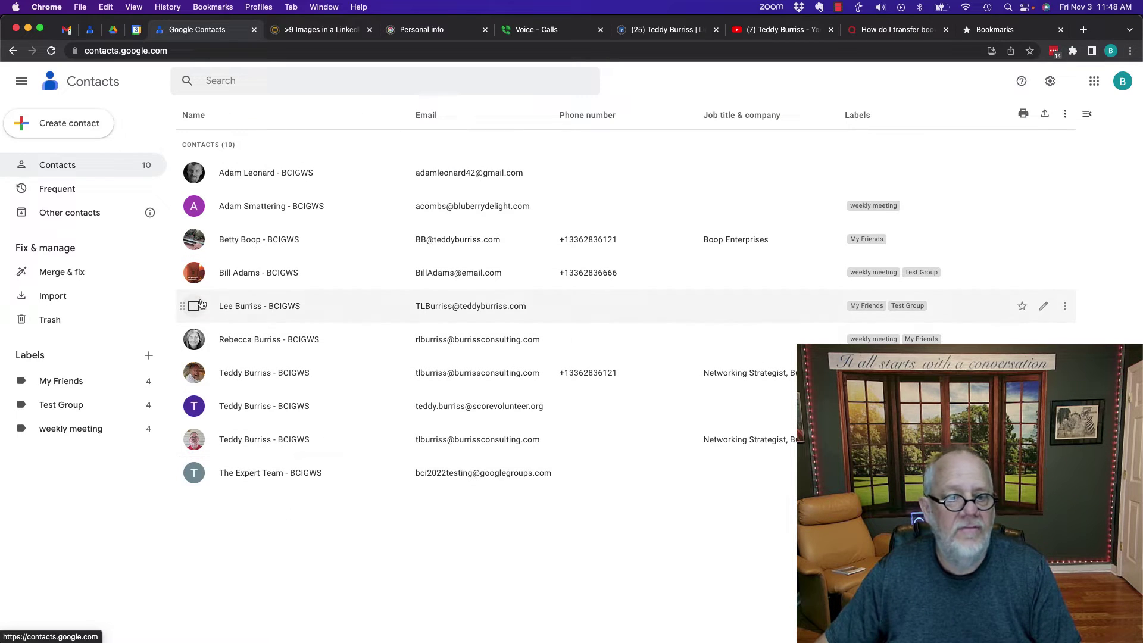
{"action": "double_click", "coordinate": [29, 355]}
{"action": "mouse_move", "coordinate": [70, 429]}
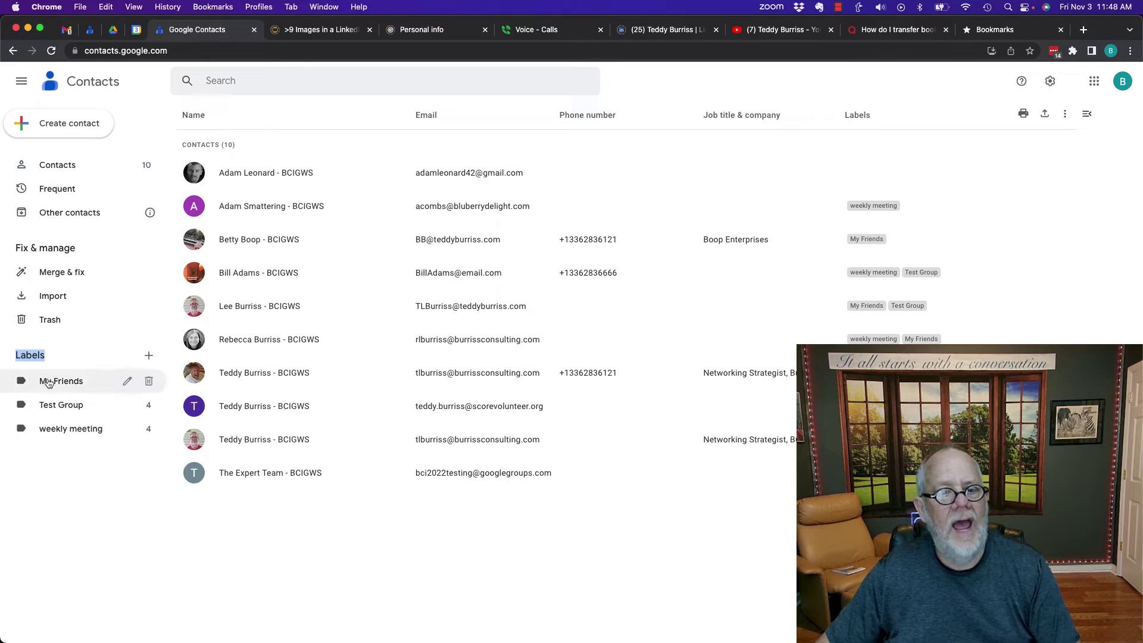
{"action": "left_click", "coordinate": [65, 430]}
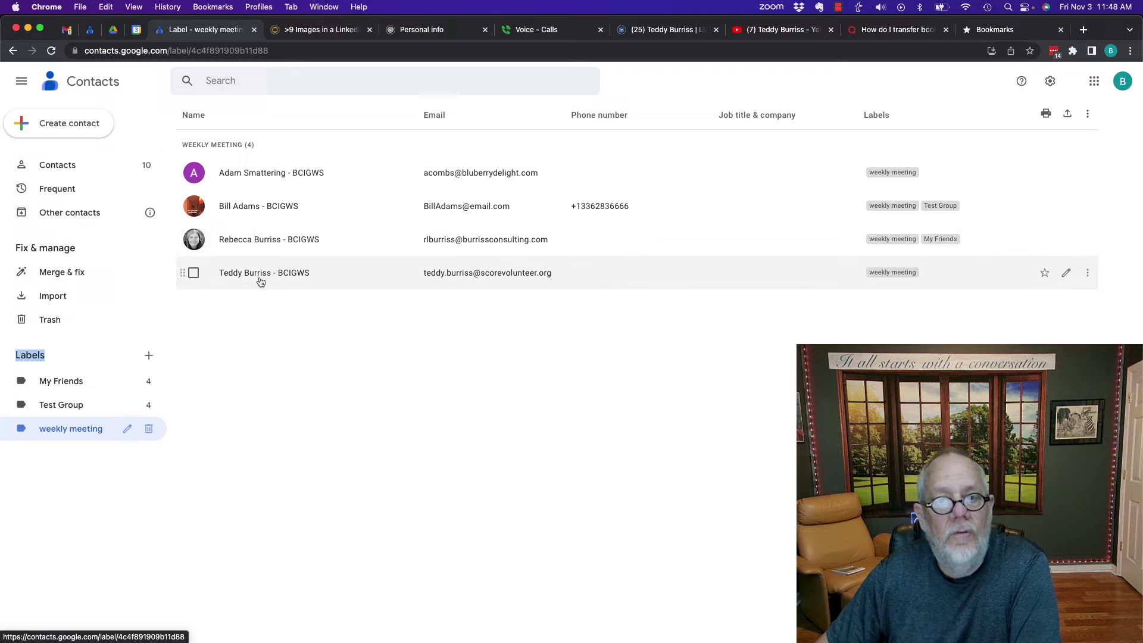
{"action": "left_click", "coordinate": [65, 170]}
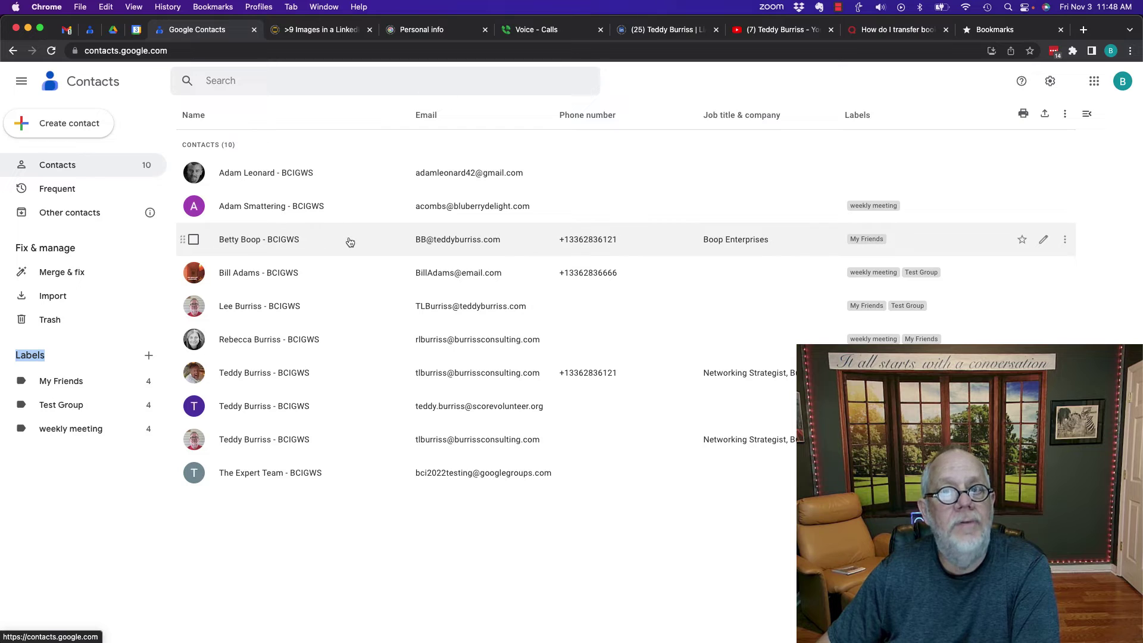
- Give Betty Boop's contact the 'weekly meeting' label
{"action": "left_click", "coordinate": [194, 241]}
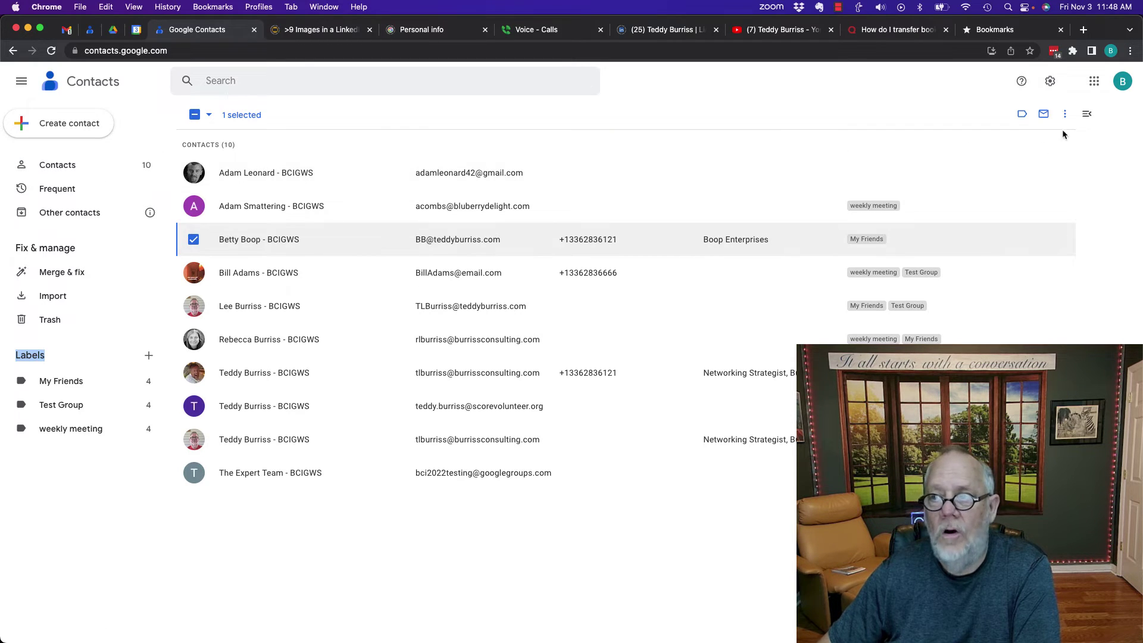
{"action": "left_click", "coordinate": [1023, 115]}
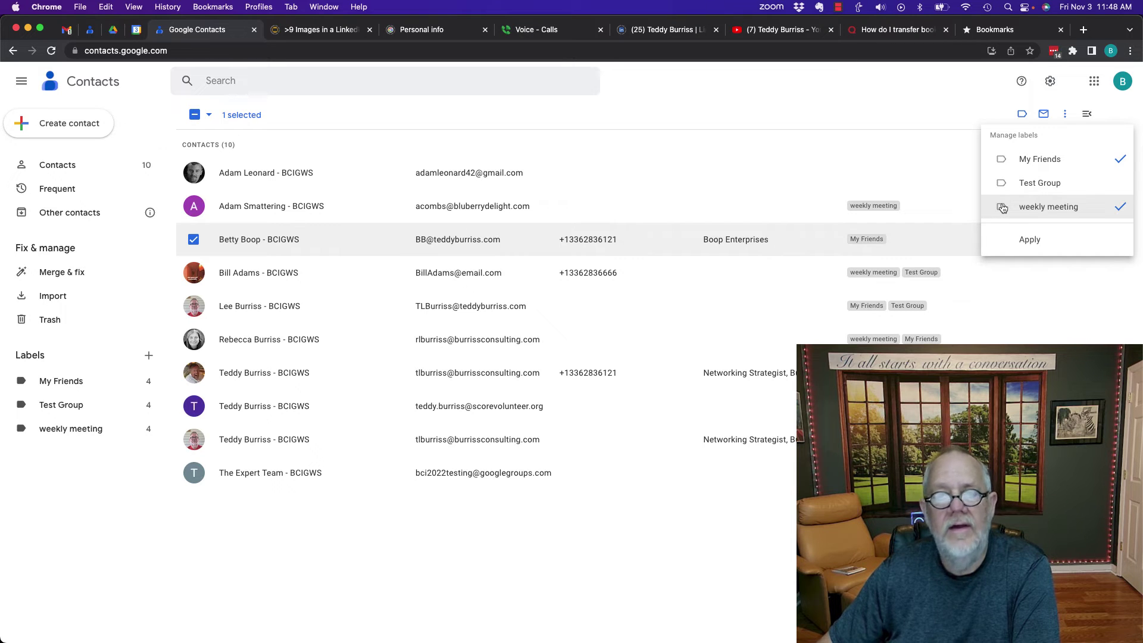
{"action": "left_click", "coordinate": [1030, 241]}
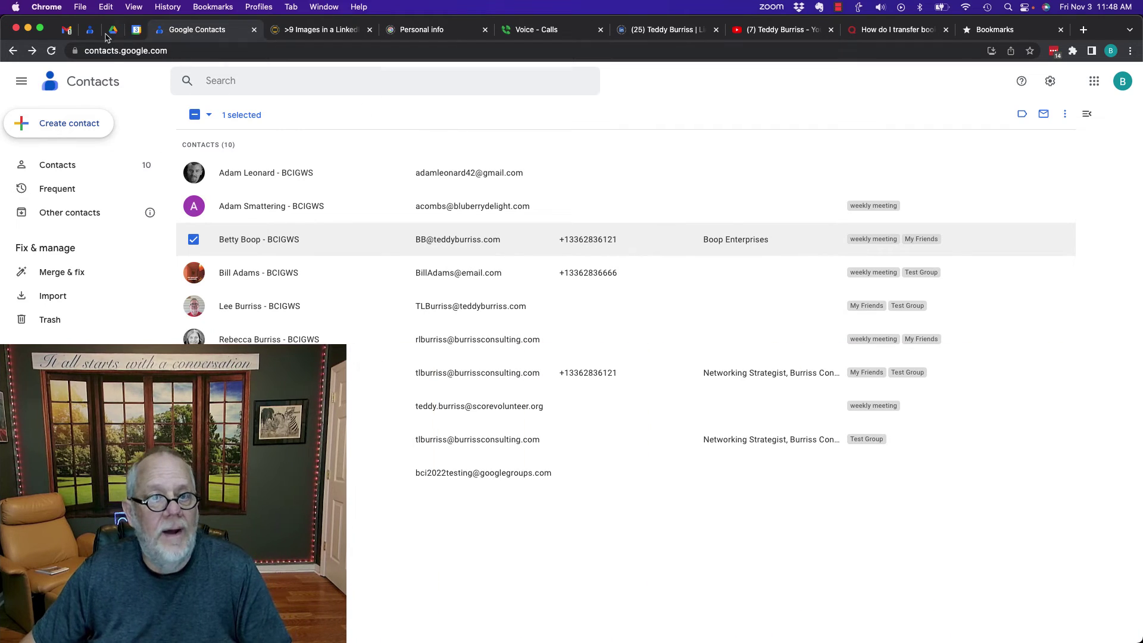
- Back in Gmail, compose a new email to all five 'weekly meeting' contacts, Betty Boop included
{"action": "left_click", "coordinate": [70, 31]}
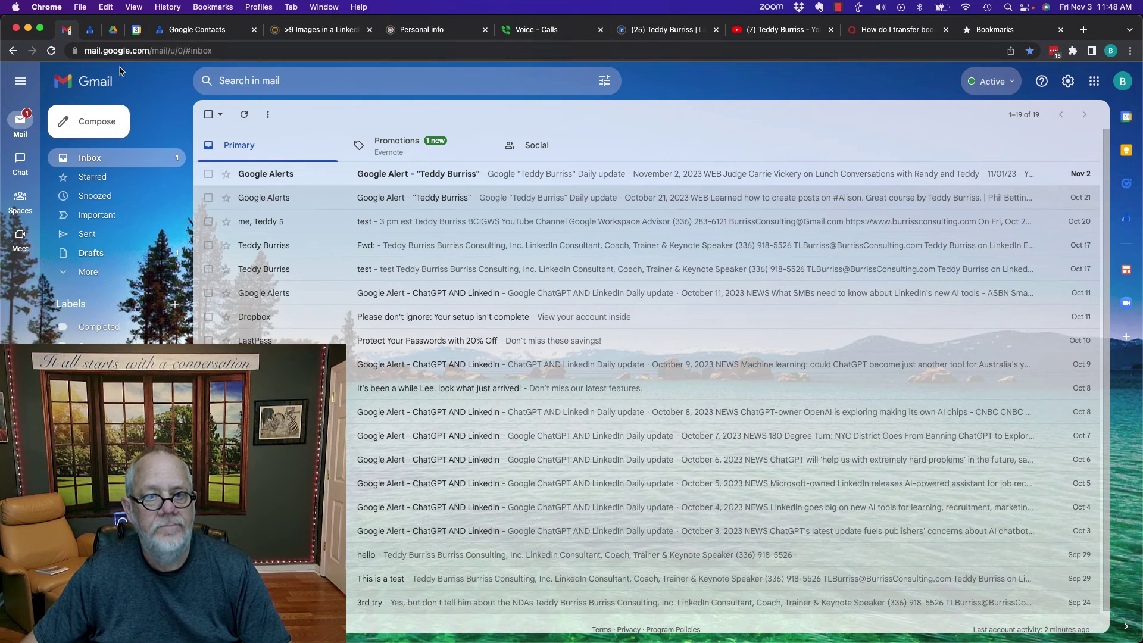
{"action": "left_click", "coordinate": [94, 123]}
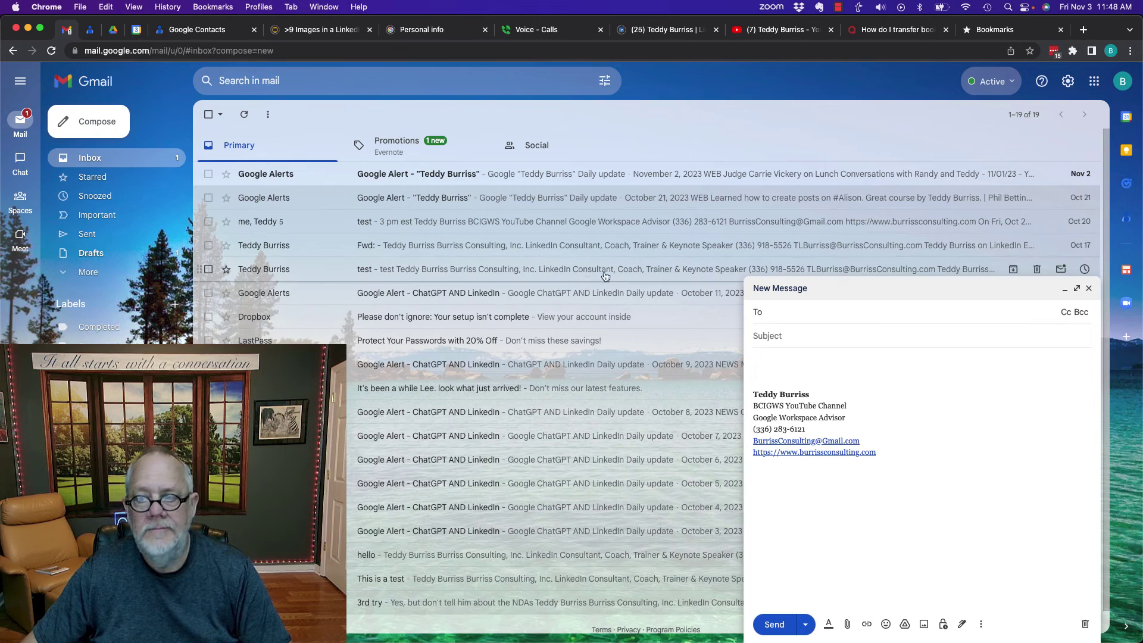
{"action": "left_click", "coordinate": [757, 312]}
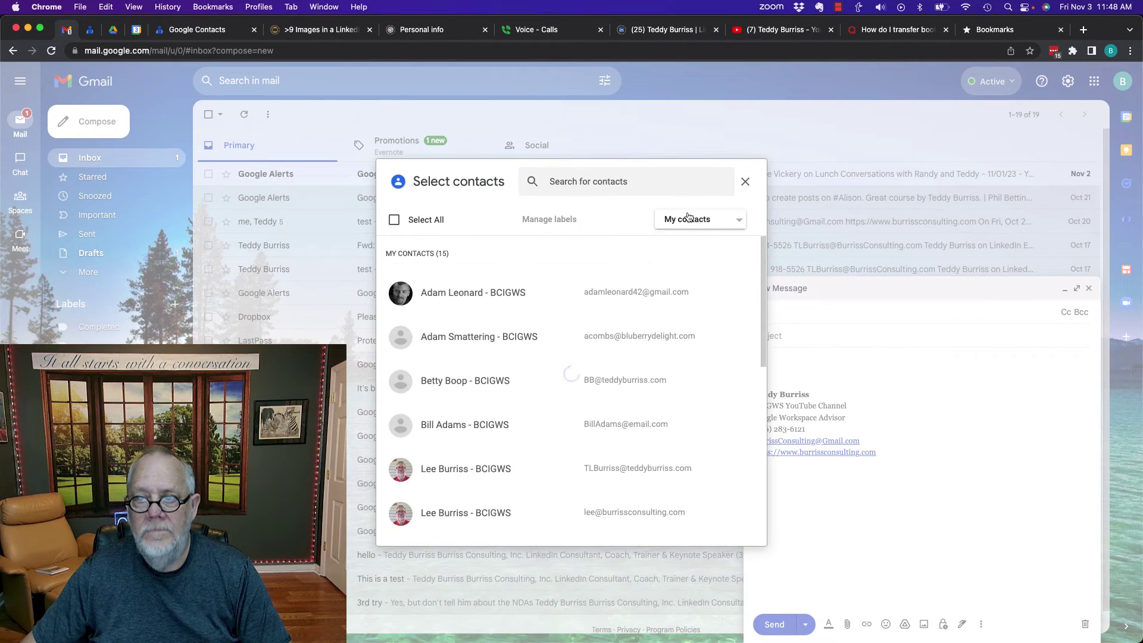
{"action": "left_click", "coordinate": [696, 223]}
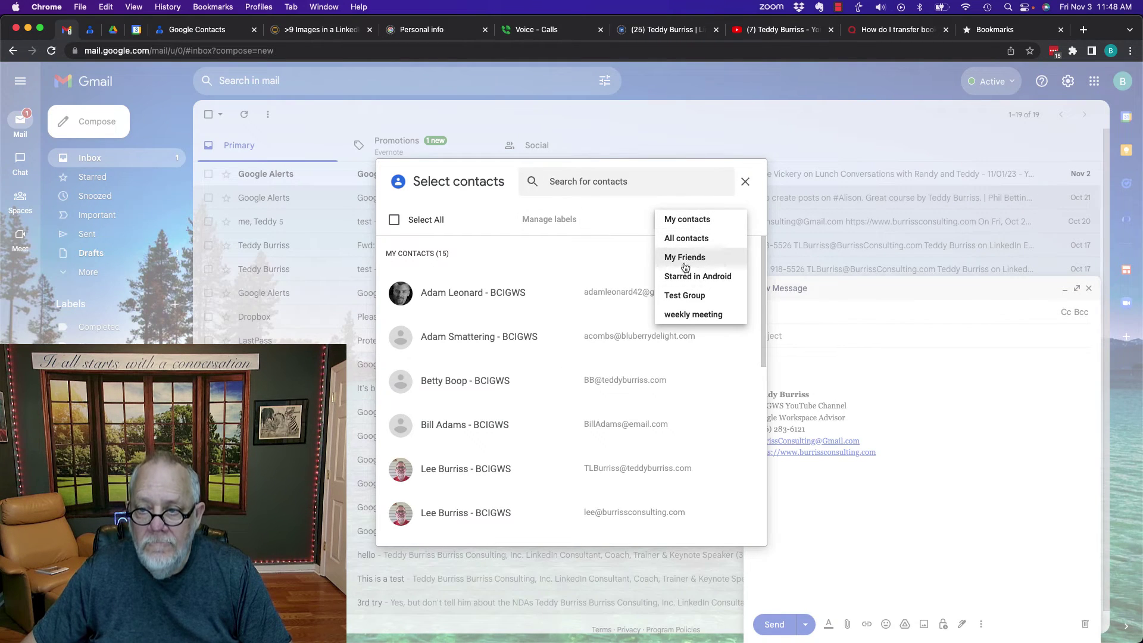
{"action": "left_click", "coordinate": [693, 315]}
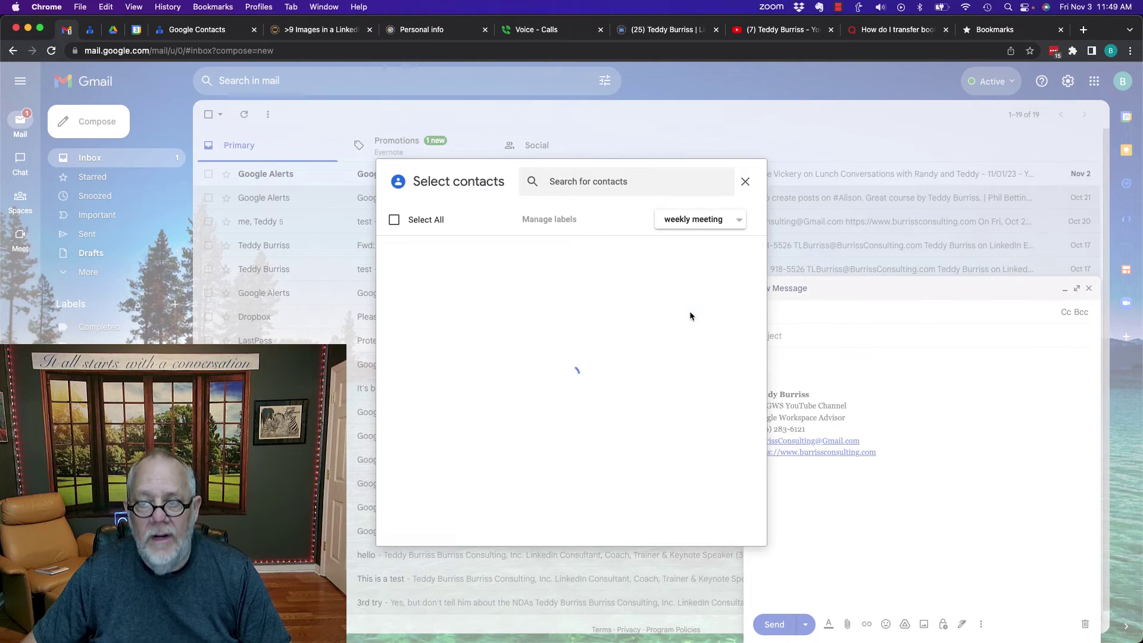
{"action": "left_click", "coordinate": [395, 221]}
{"action": "left_click", "coordinate": [734, 529]}
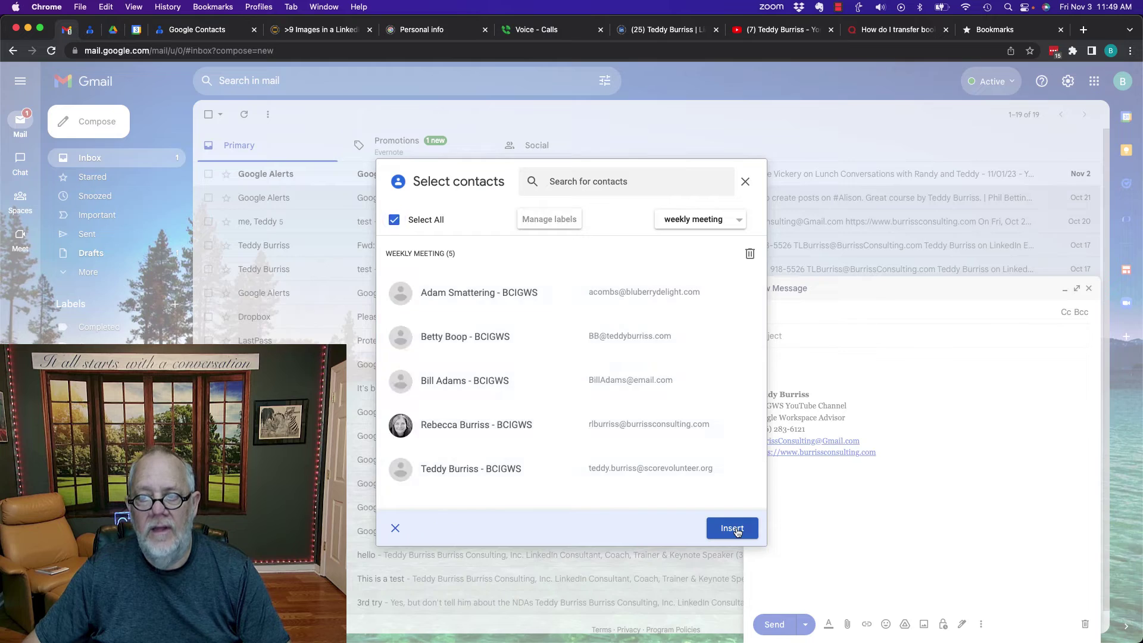